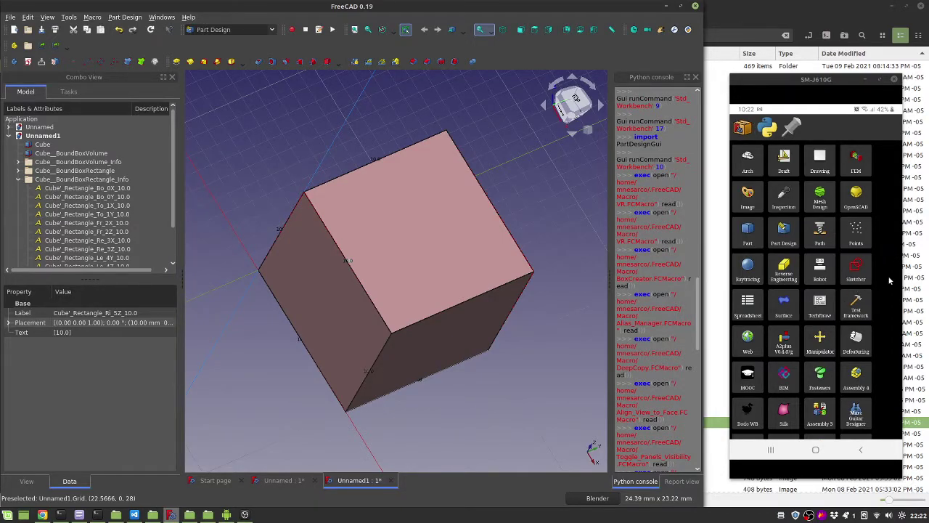
# Place the mirrored phone window beside the 3D view and look through the list of workbenches on it.
pyautogui.moveTo(809, 79)
pyautogui.mouseDown()
pyautogui.moveTo(806, 73)
pyautogui.moveTo(805, 83)
pyautogui.mouseUp()
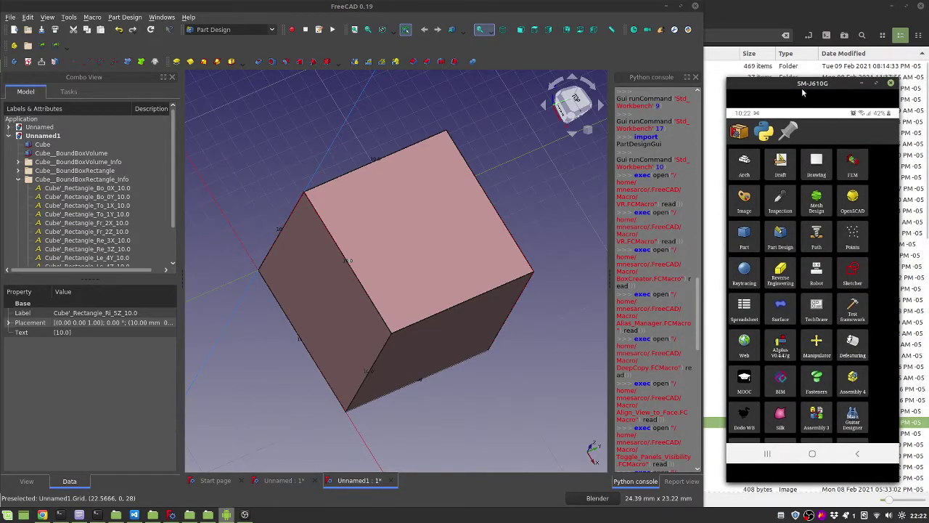
pyautogui.moveTo(811, 88); pyautogui.dragTo(811, 80)
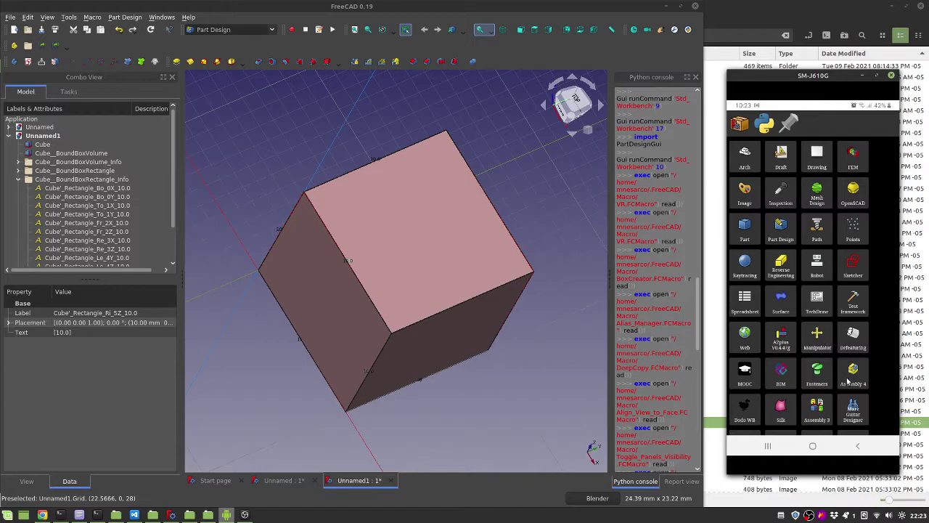
pyautogui.scroll(-1, 850, 382)
pyautogui.scroll(1, 853, 382)
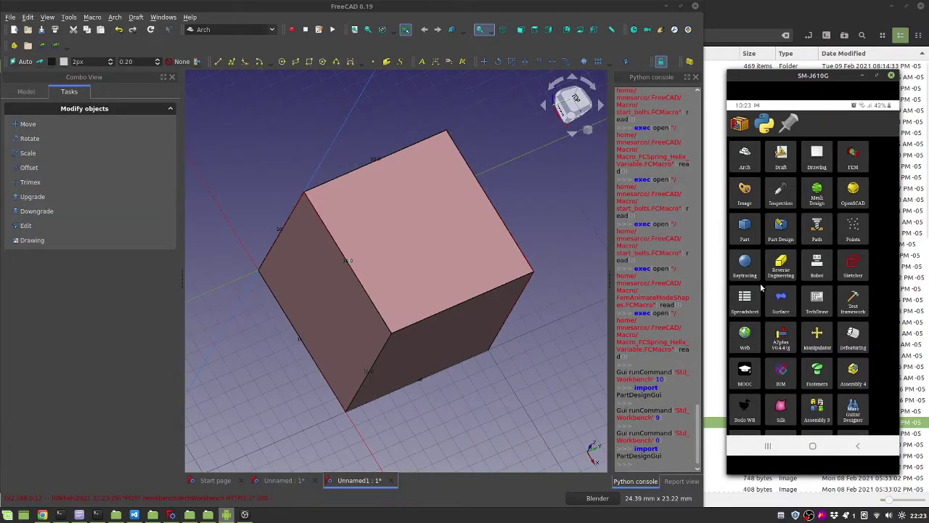
pyautogui.scroll(-1, 882, 296)
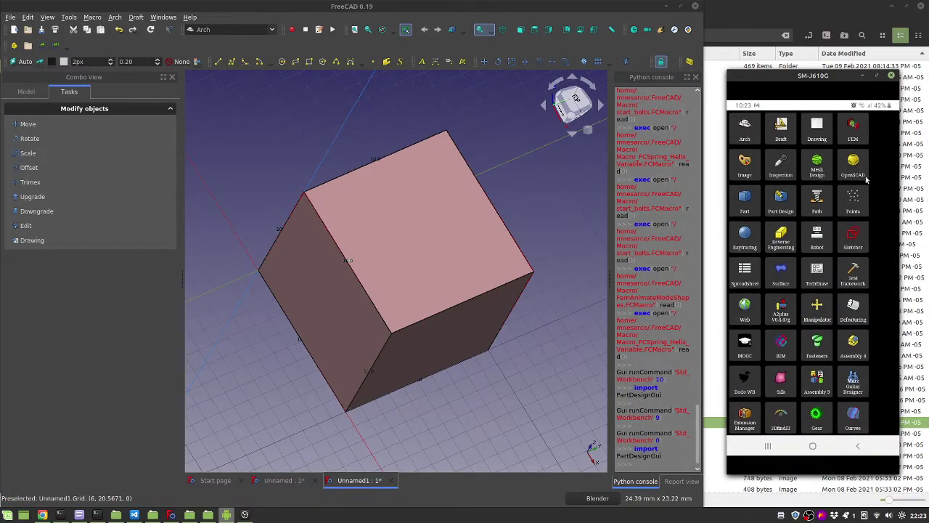
pyautogui.scroll(1, 883, 221)
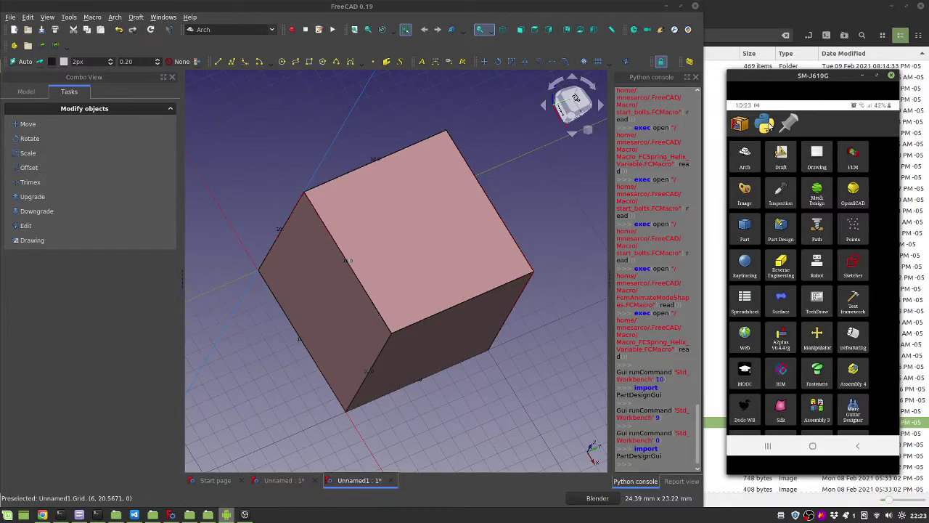
# Show the macro list on the phone remote and run Toggle Panels Visibility repeatedly to hide and restore the side panels.
pyautogui.click(770, 125)
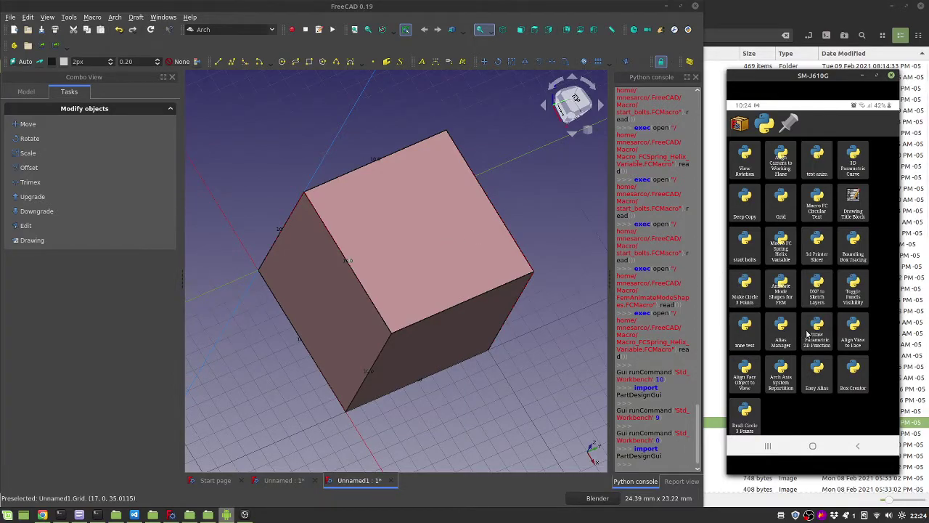
pyautogui.click(856, 293)
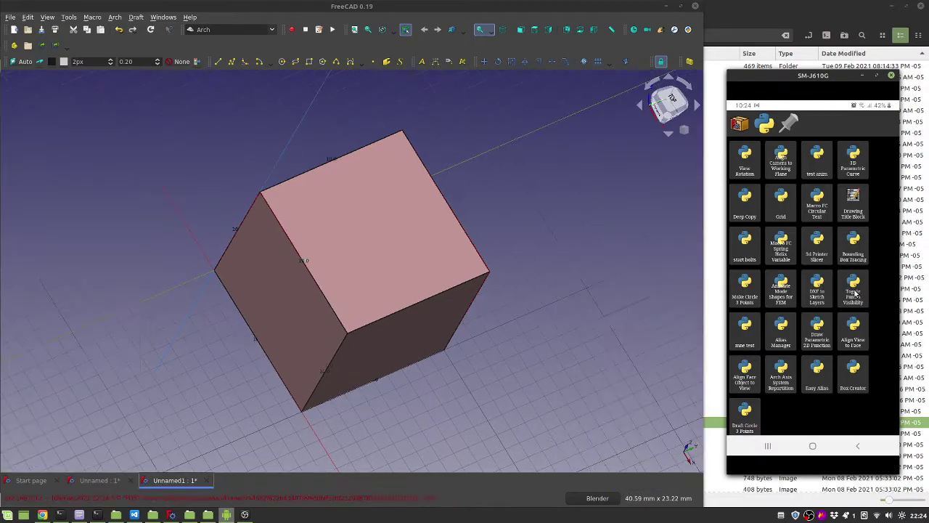
pyautogui.click(855, 292)
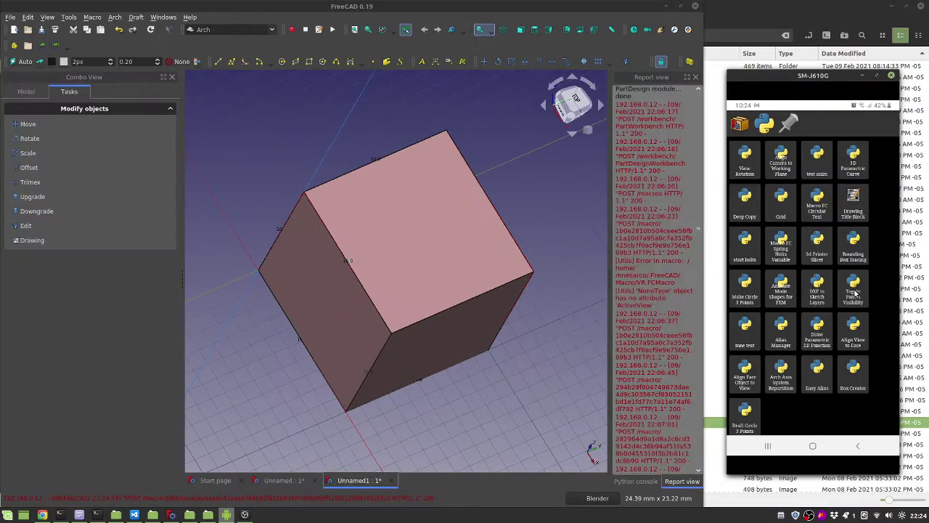
pyautogui.click(855, 293)
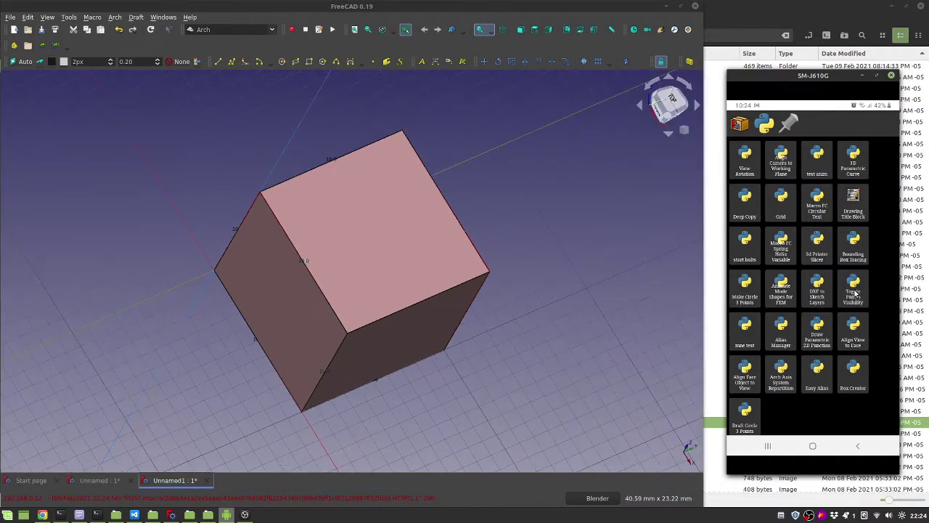
pyautogui.click(855, 293)
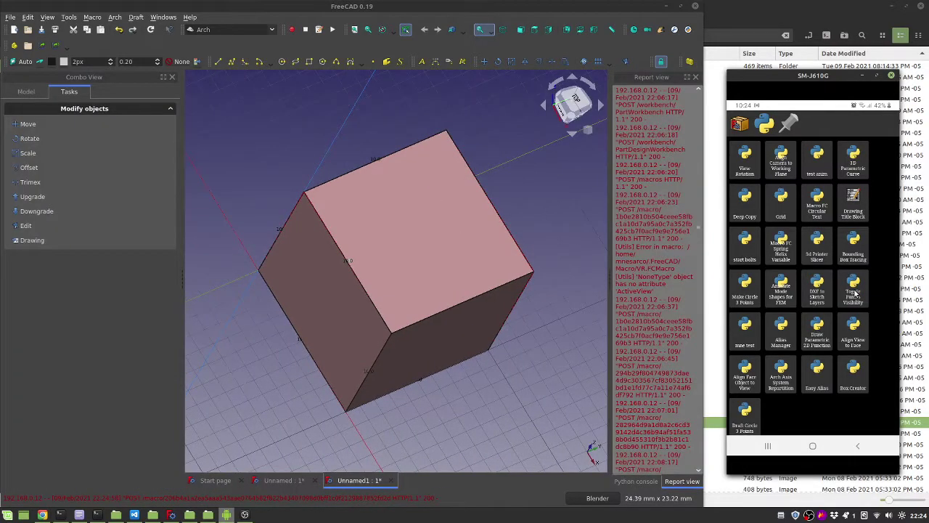
pyautogui.click(856, 292)
pyautogui.click(855, 293)
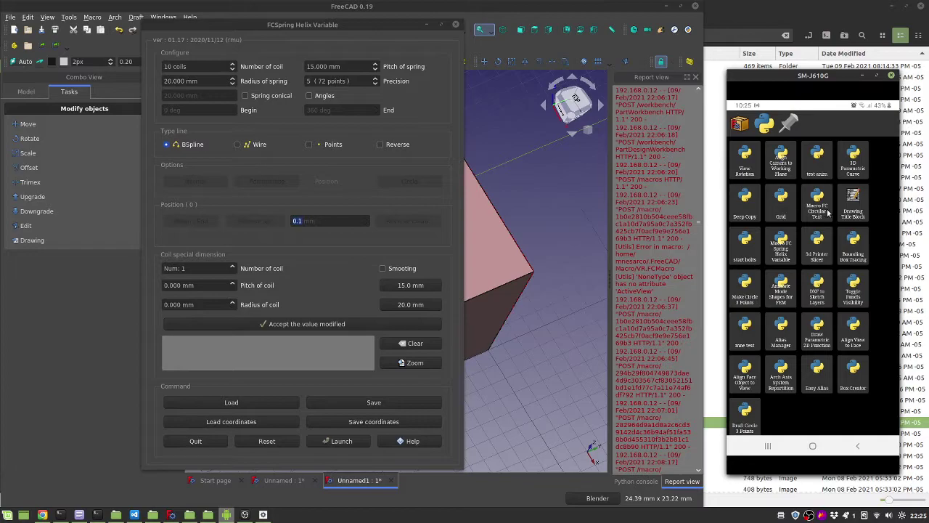
# Close the FCSpring Helix Variable dialog, orbit the cube, and align the camera to the working plane with the remote's macro.
pyautogui.click(783, 209)
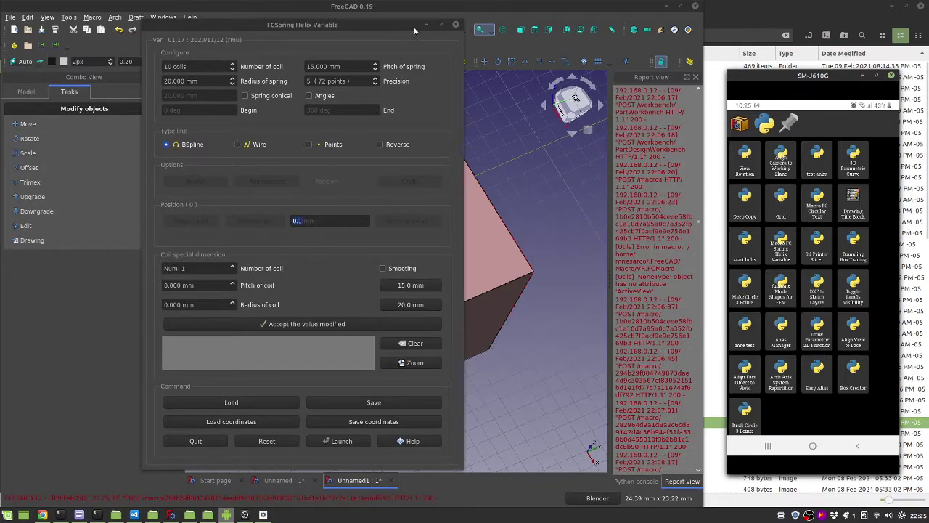
pyautogui.click(455, 25)
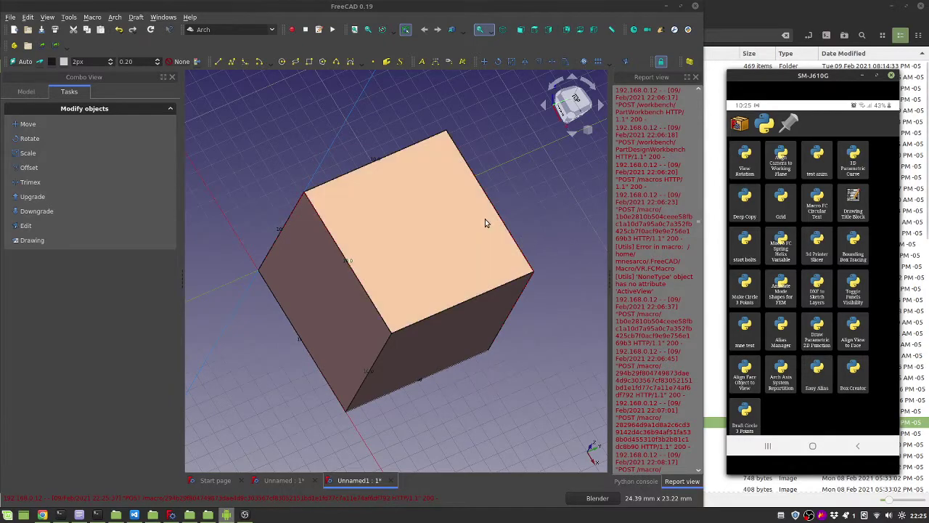
pyautogui.moveTo(485, 222); pyautogui.dragTo(593, 264, button='middle')
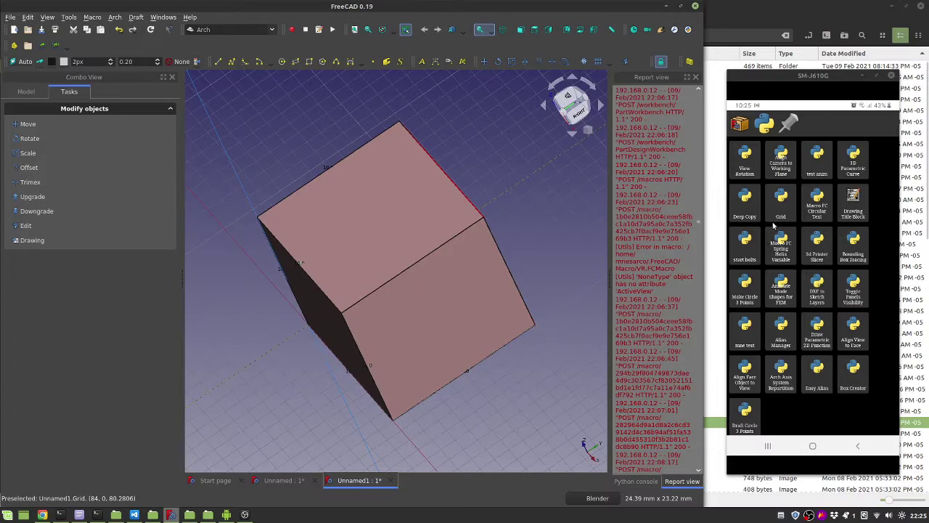
pyautogui.click(782, 160)
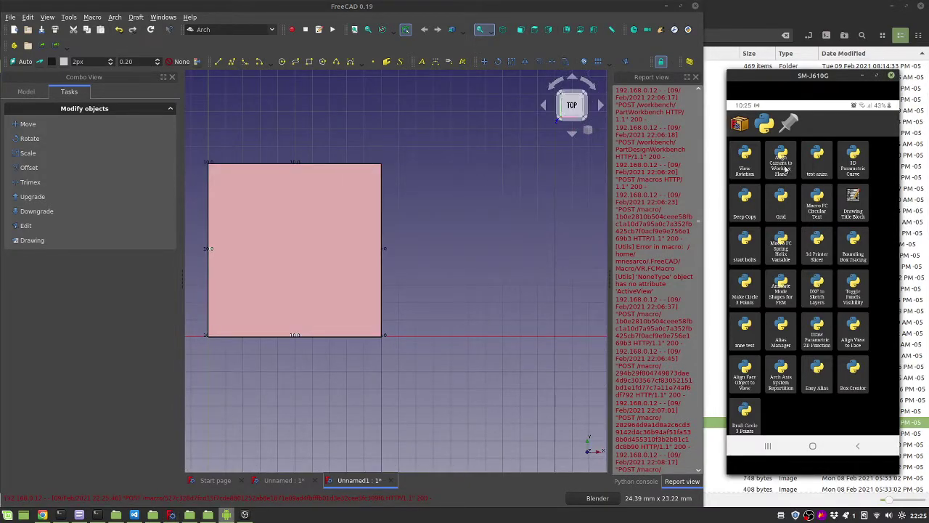
# Launch the 3D Parametric Curve macro, dismiss its dialog, and try the Draft Circle 3 Points macro.
pyautogui.click(854, 168)
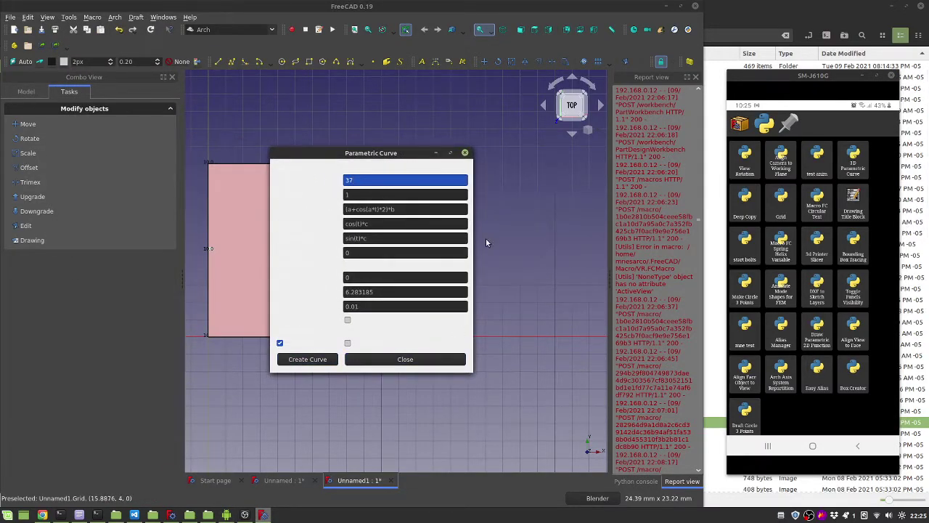
pyautogui.click(464, 154)
pyautogui.scroll(-1, 761, 385)
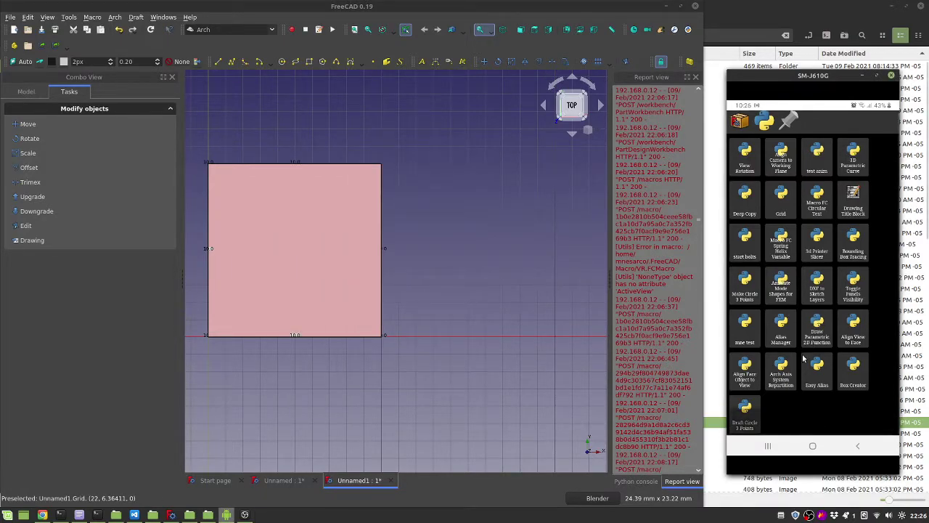
pyautogui.click(752, 421)
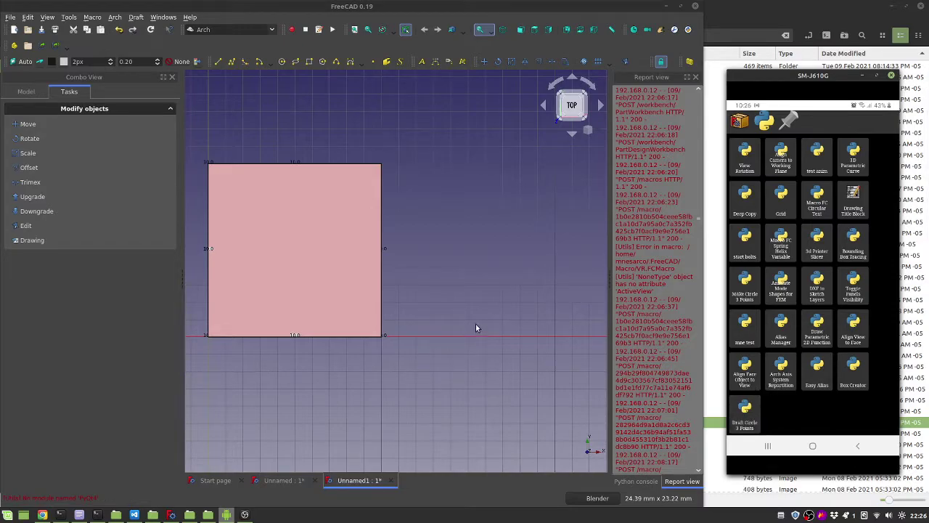
# Launch the Box Creator macro from the phone, bring its dialog over the 3D view, and close it without creating a box.
pyautogui.click(854, 387)
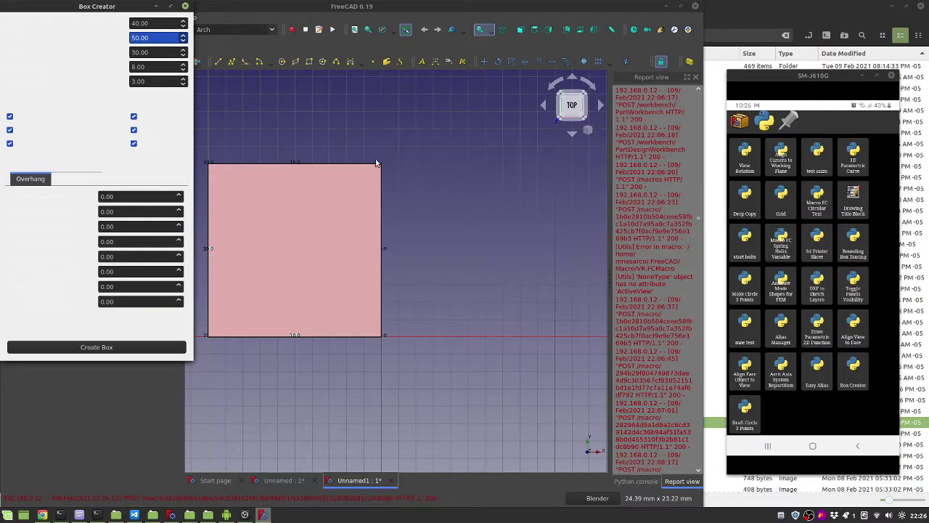
pyautogui.moveTo(118, 6); pyautogui.dragTo(416, 100)
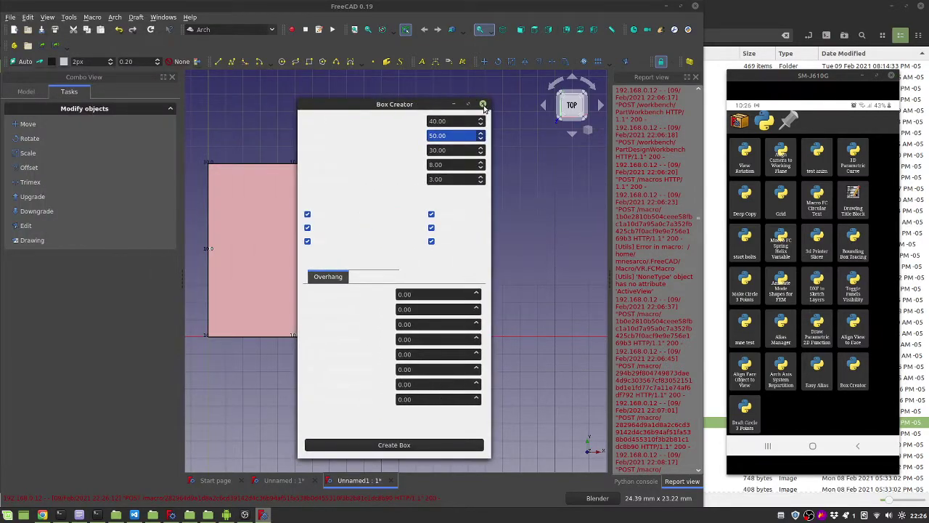
pyautogui.click(483, 102)
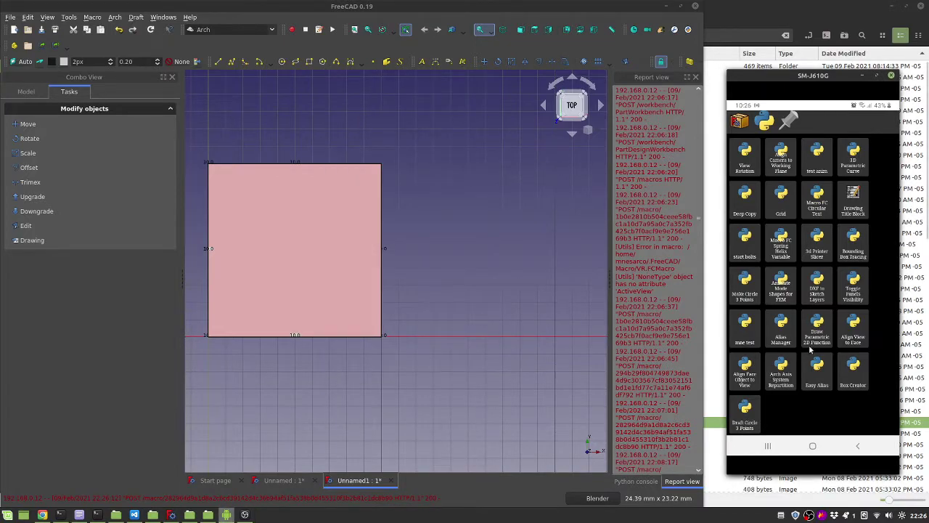
# Launch the Alias Manager macro from the phone, inspect its Set aliases option, and close the dialog without applying anything.
pyautogui.click(781, 331)
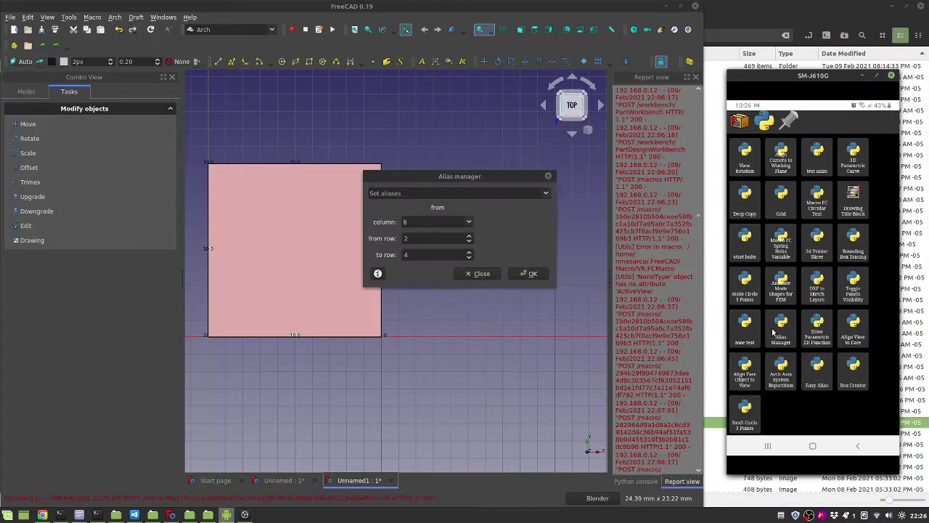
pyautogui.moveTo(469, 172); pyautogui.dragTo(431, 221)
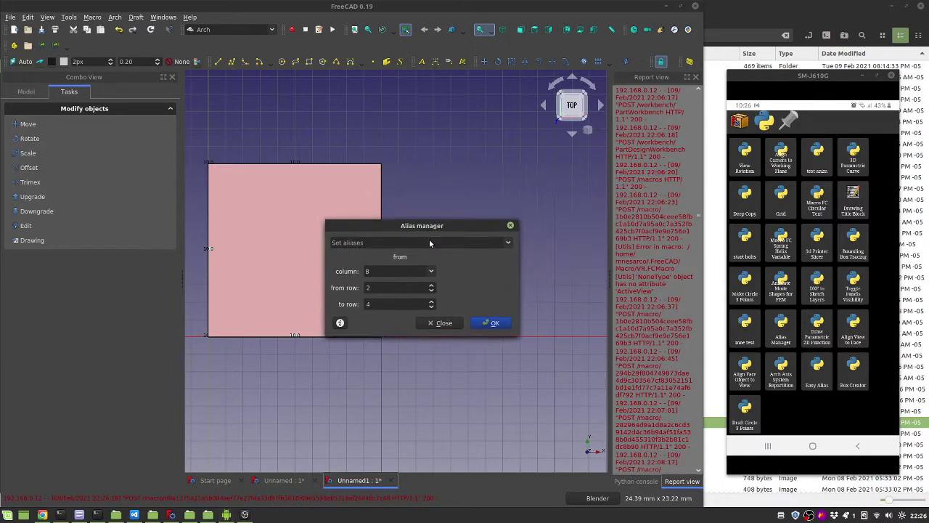
pyautogui.click(428, 240)
pyautogui.click(429, 241)
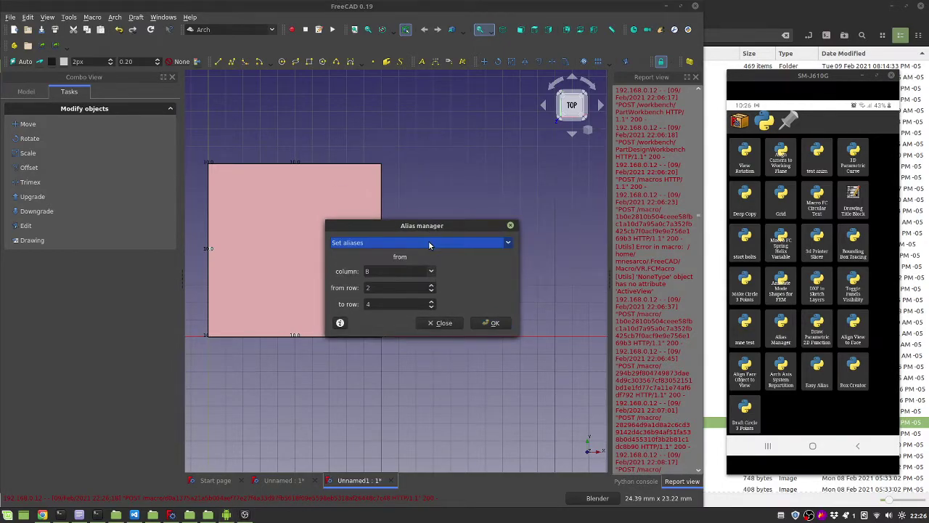
pyautogui.click(511, 225)
# Return the phone remote to its workbench list and activate the Test framework workbench followed by Fasteners.
pyautogui.click(741, 123)
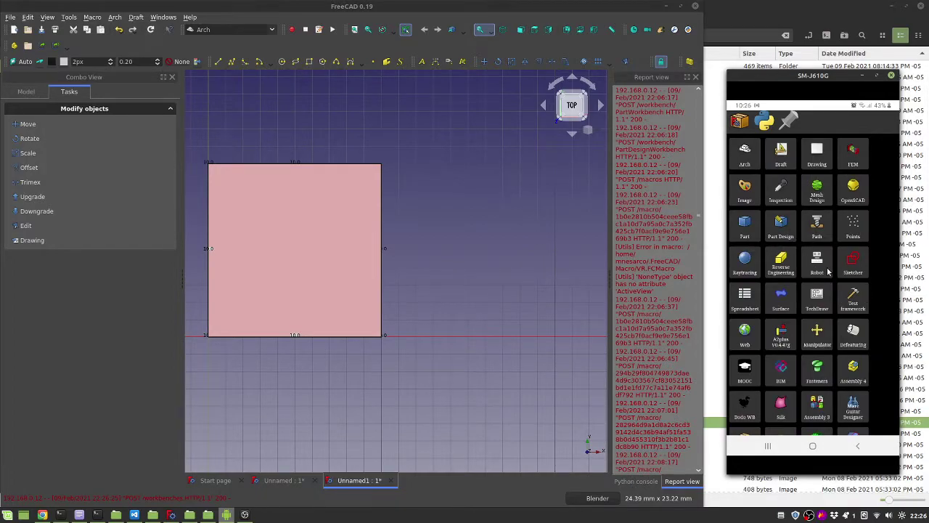
pyautogui.click(853, 300)
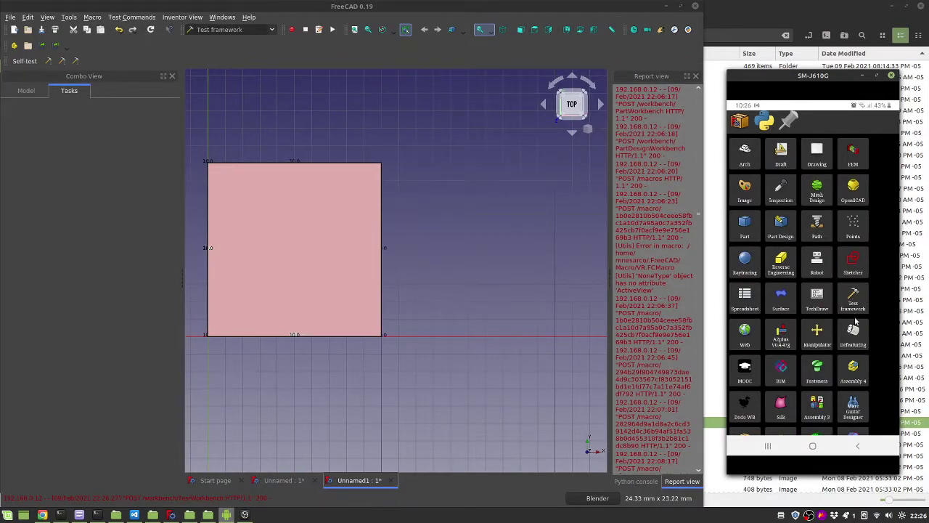
pyautogui.click(818, 371)
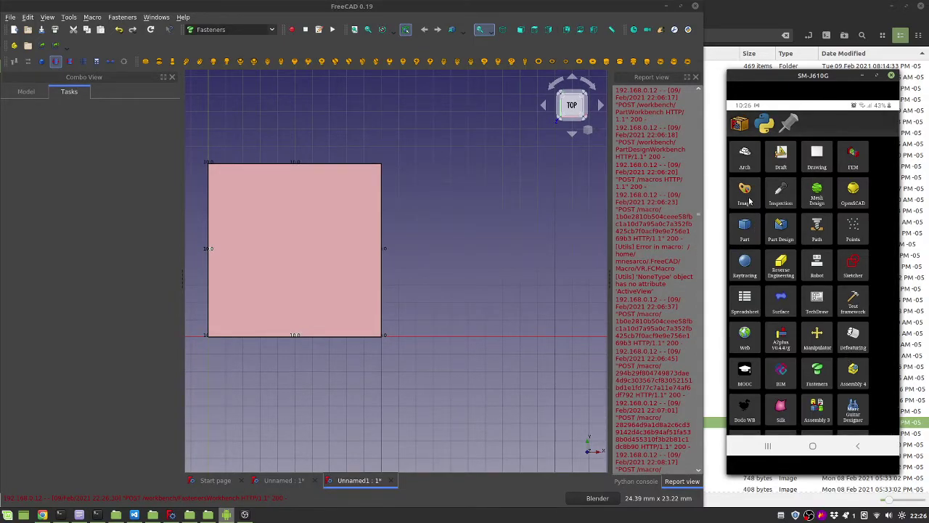
# Show the macro list on the phone remote and reposition the landscape phone window so it overlaps the 3D view.
pyautogui.click(765, 124)
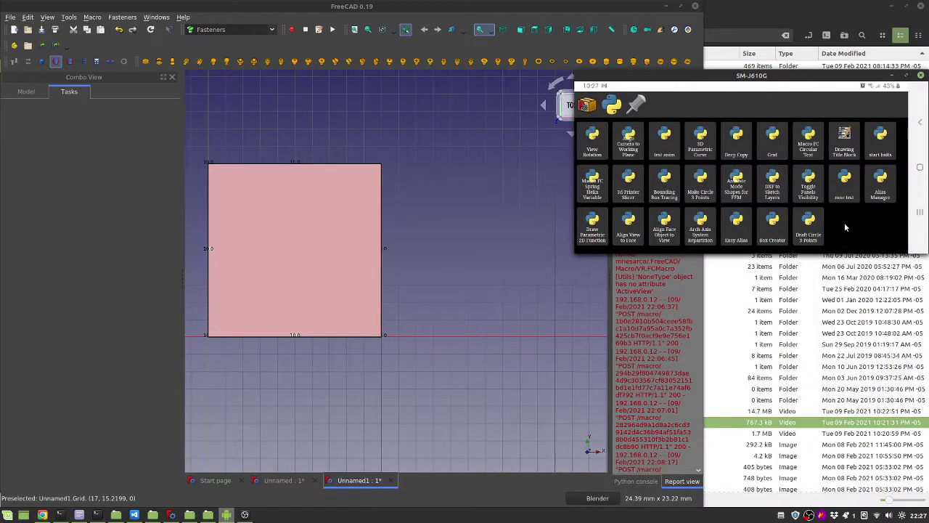
pyautogui.moveTo(778, 76); pyautogui.dragTo(700, 124)
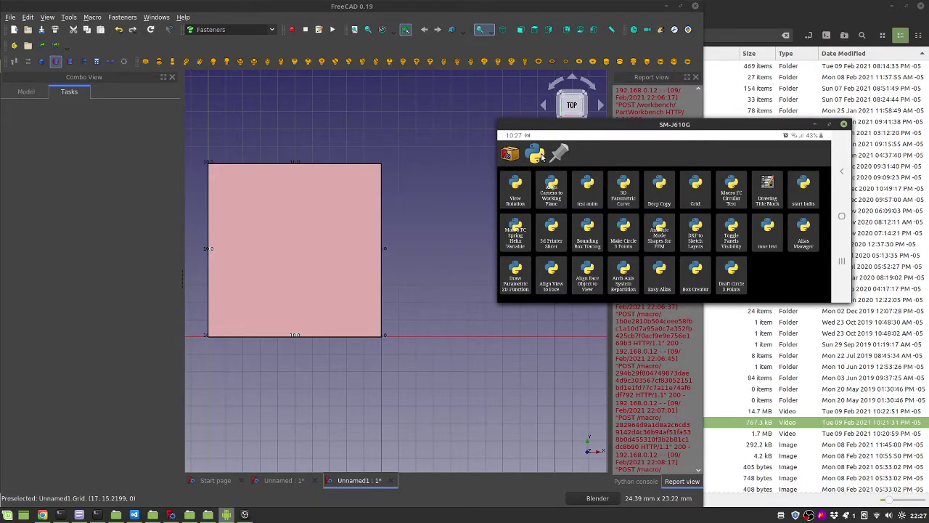
# Bring up the workbench list on the landscape phone remote and activate the Draft workbench.
pyautogui.click(512, 155)
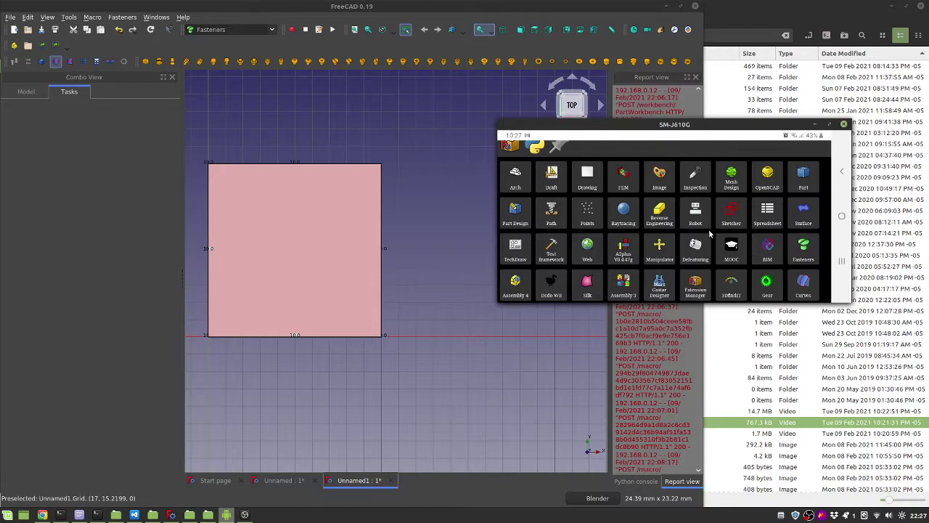
pyautogui.scroll(1, 710, 233)
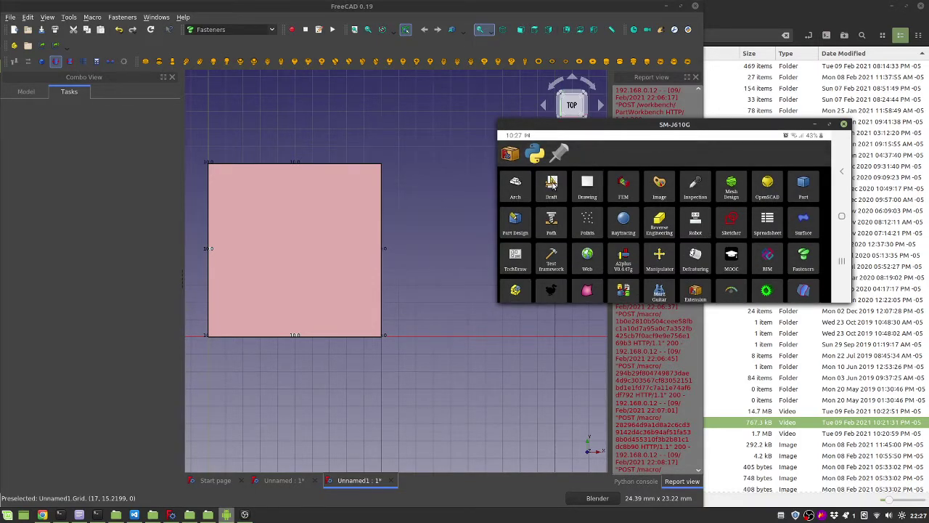
pyautogui.click(552, 182)
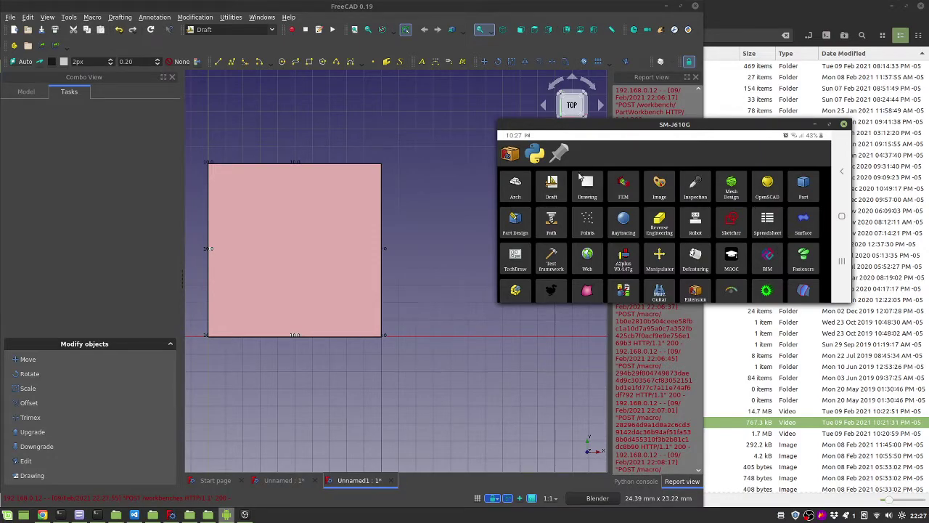
# View the phone remote's macro list in landscape layout, and return to browsing its workbench list.
pyautogui.click(537, 156)
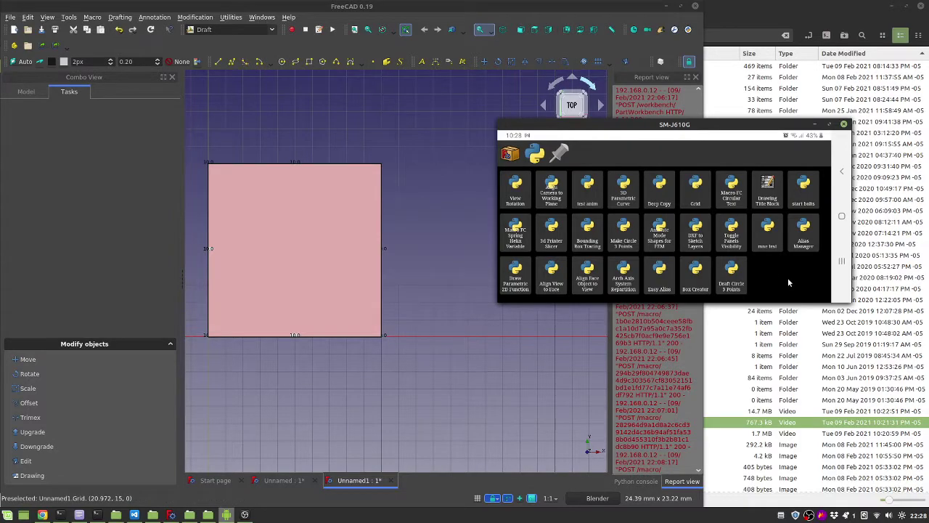
pyautogui.click(512, 154)
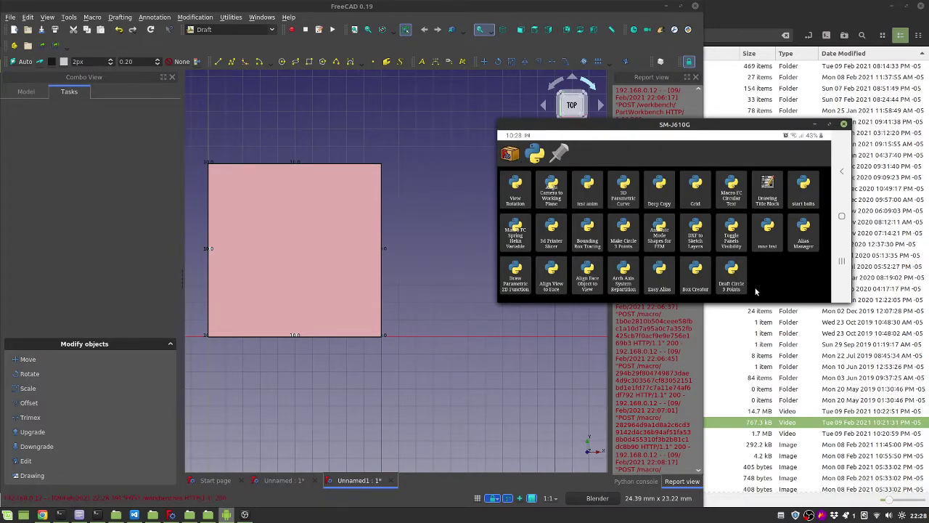
pyautogui.scroll(-1, 757, 291)
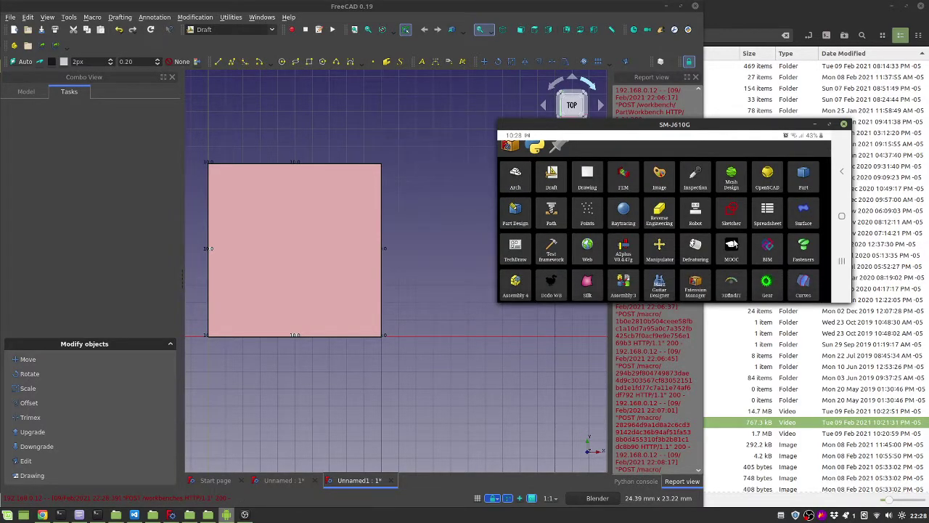